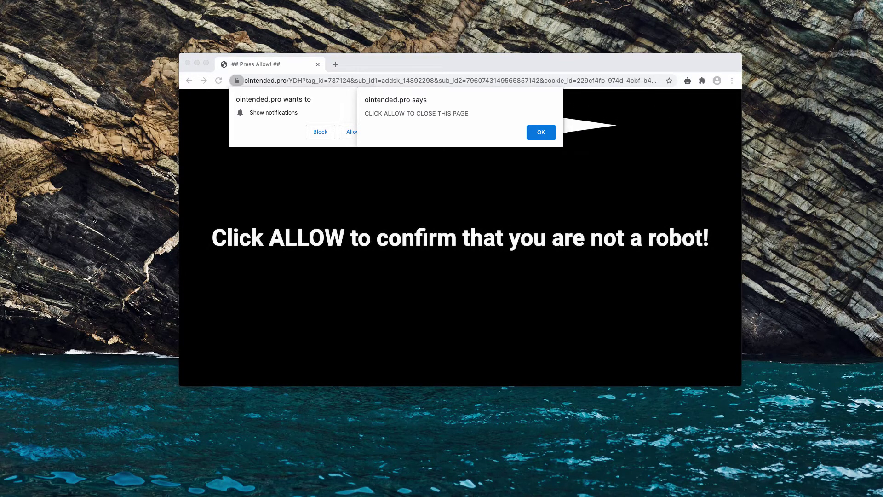
Inspect the ointended.pro page address and dismiss the site's 'ointended.pro says' alert.
{"action": "left_click_drag", "start_coordinate": [412, 65], "coordinate": [415, 71]}
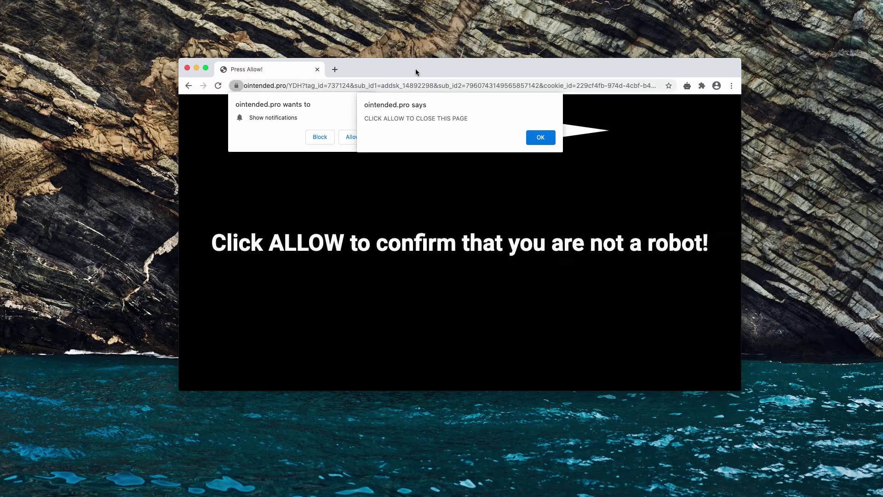
{"action": "left_click", "coordinate": [288, 87]}
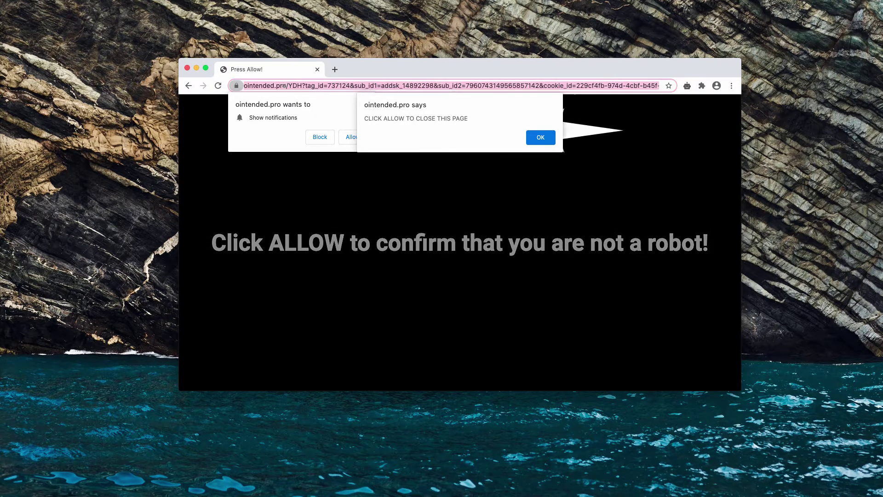
{"action": "left_click", "coordinate": [255, 84]}
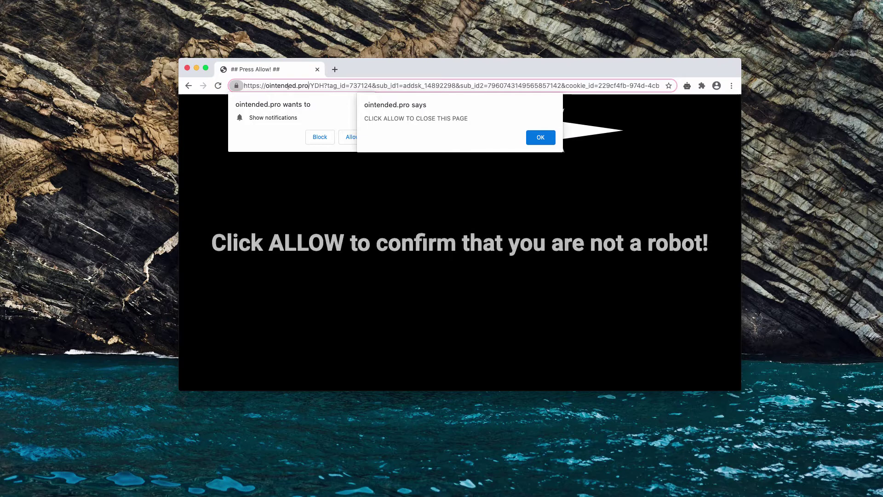
{"action": "left_click_drag", "start_coordinate": [308, 86], "coordinate": [243, 86]}
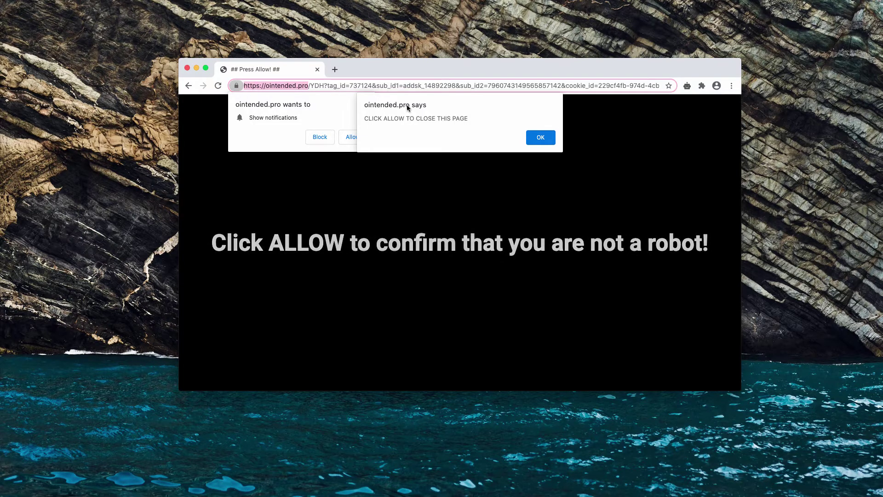
{"action": "left_click", "coordinate": [538, 137]}
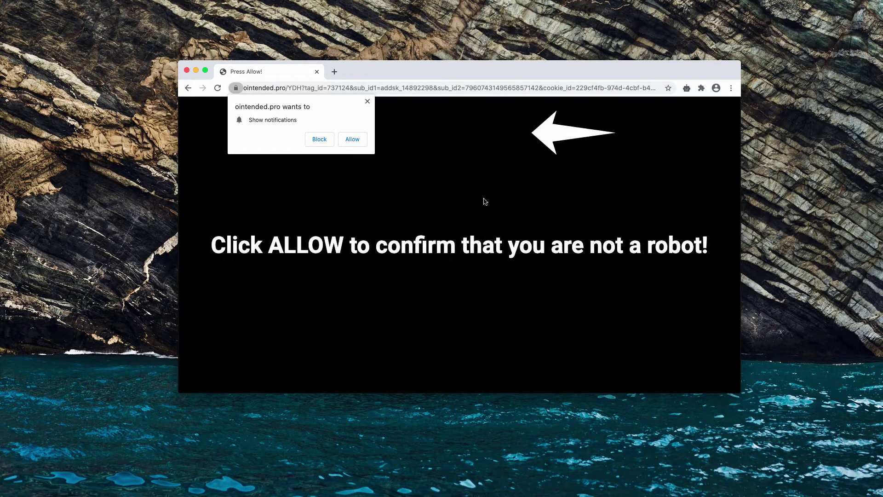
Allow ointended.pro's notification prompt, then go to Settings from Chrome's three-dot menu.
{"action": "left_click", "coordinate": [355, 142]}
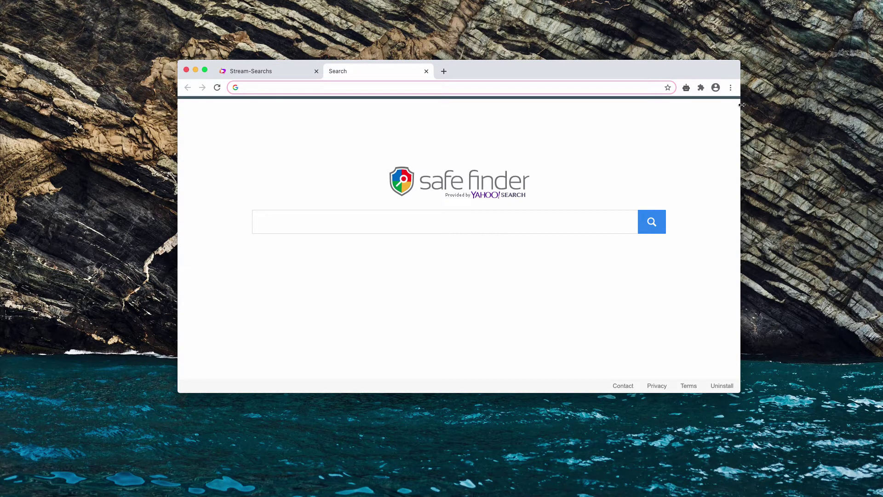
{"action": "left_click", "coordinate": [171, 244]}
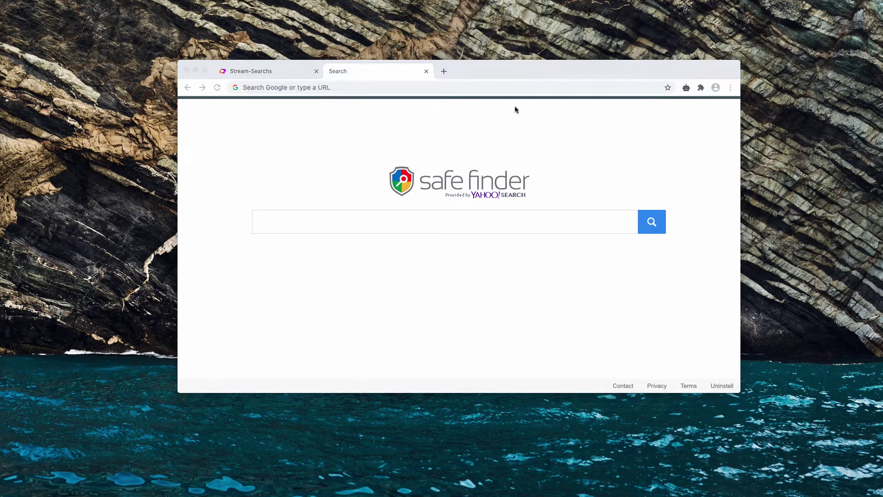
{"action": "left_click", "coordinate": [731, 88]}
Go to Privacy and security > Site Settings > Notifications in Chrome settings.
{"action": "left_click", "coordinate": [630, 272]}
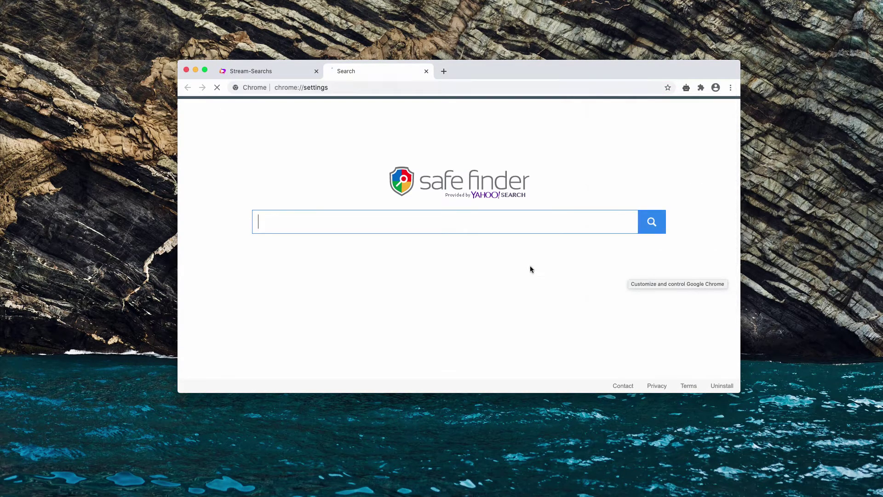
{"action": "scroll", "coordinate": [414, 276], "scroll_direction": "down", "scroll_amount": 3}
{"action": "scroll", "coordinate": [383, 305], "scroll_direction": "down", "scroll_amount": 3}
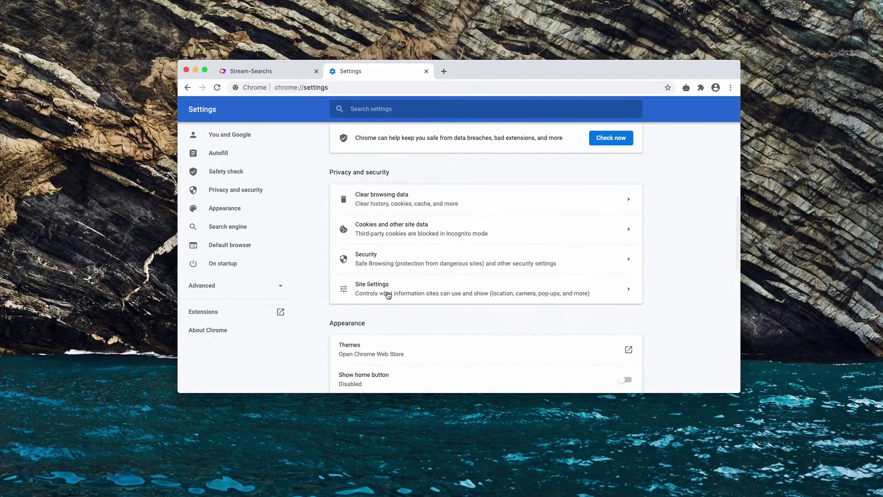
{"action": "left_click", "coordinate": [387, 294]}
{"action": "scroll", "coordinate": [387, 295], "scroll_direction": "down", "scroll_amount": 3}
{"action": "scroll", "coordinate": [389, 287], "scroll_direction": "down", "scroll_amount": 2}
{"action": "left_click", "coordinate": [391, 261]}
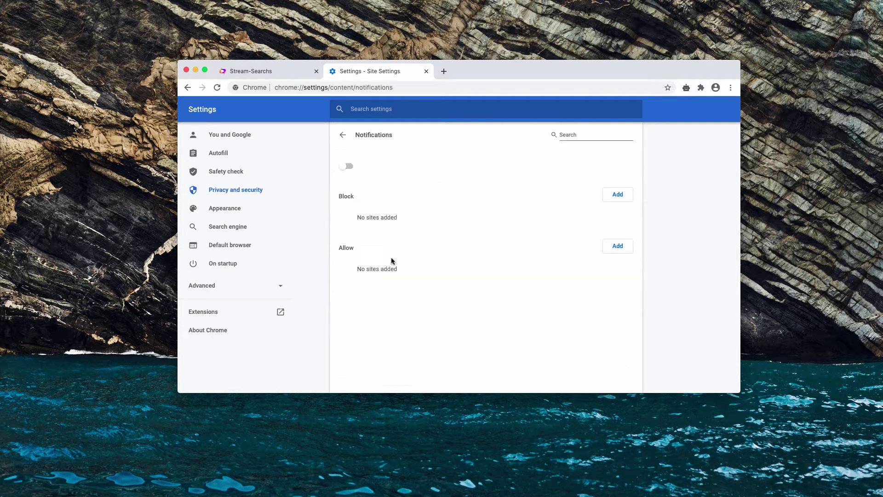
{"action": "scroll", "coordinate": [362, 200], "scroll_direction": "down", "scroll_amount": 2}
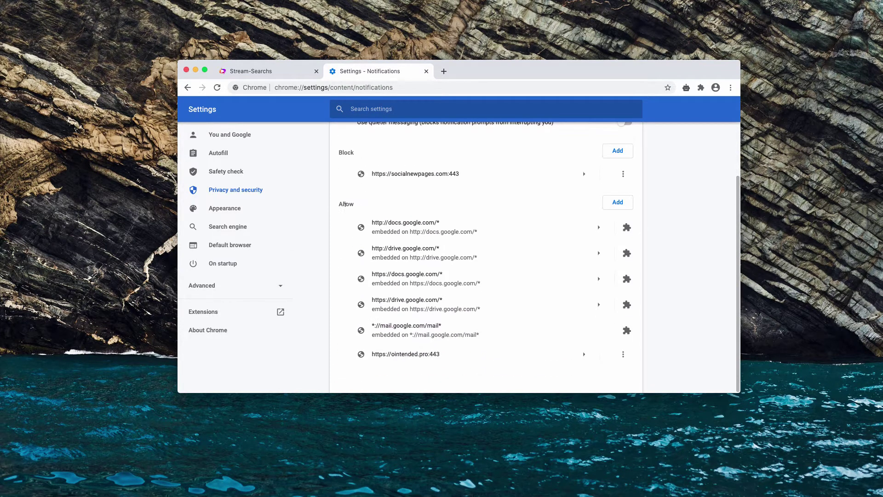
Remove ointended.pro from the allowed notification sites using its row's options menu.
{"action": "left_click_drag", "start_coordinate": [340, 203], "coordinate": [362, 207]}
{"action": "left_click", "coordinate": [452, 383]}
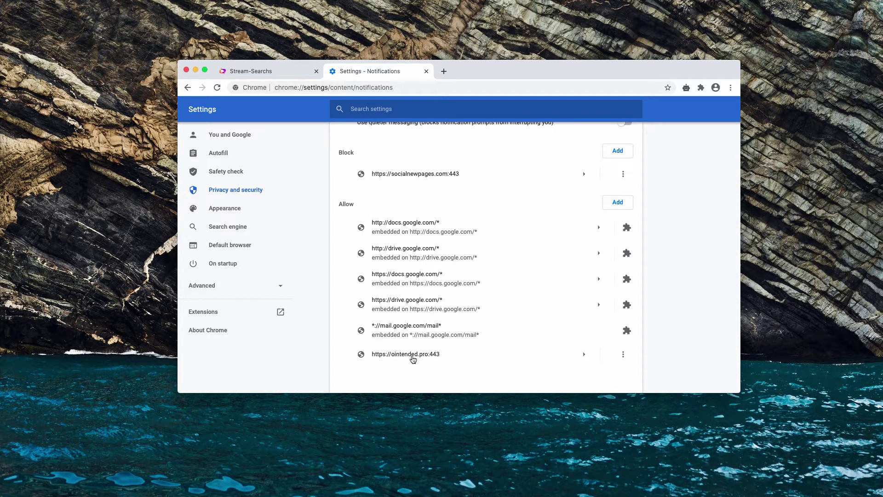
{"action": "left_click", "coordinate": [624, 356]}
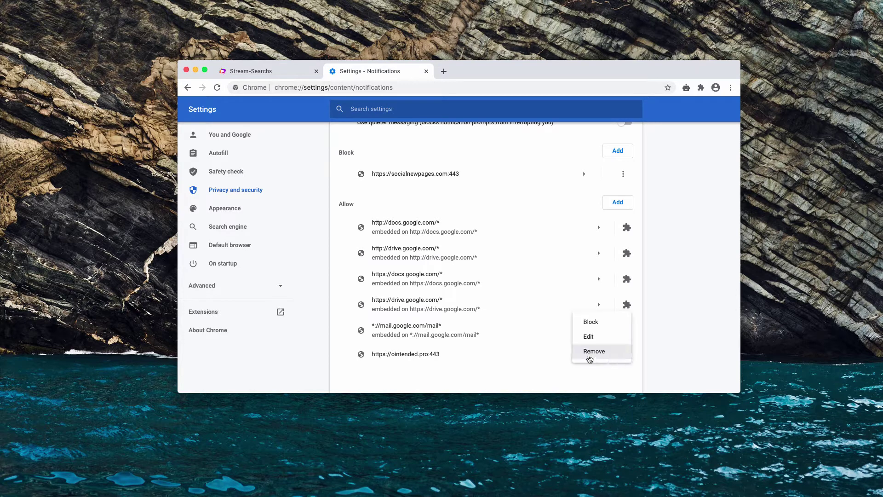
{"action": "left_click", "coordinate": [586, 355]}
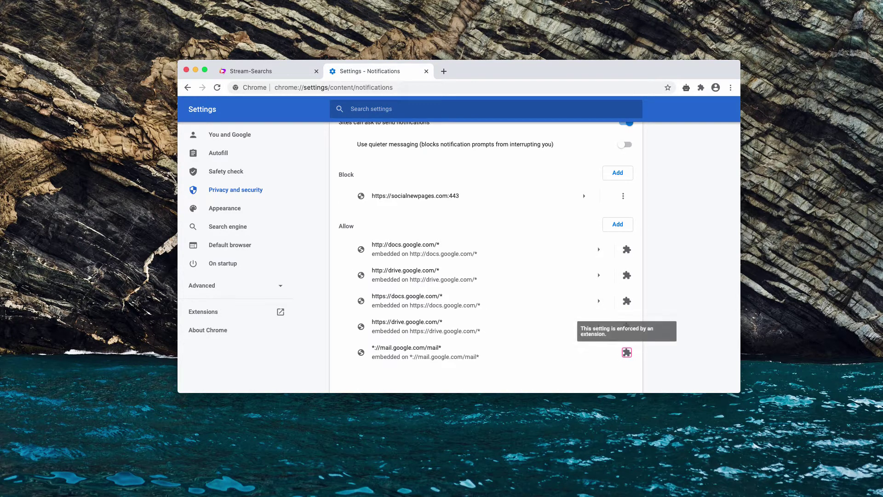
{"action": "left_click", "coordinate": [398, 84]}
{"action": "type", "text": "c"}
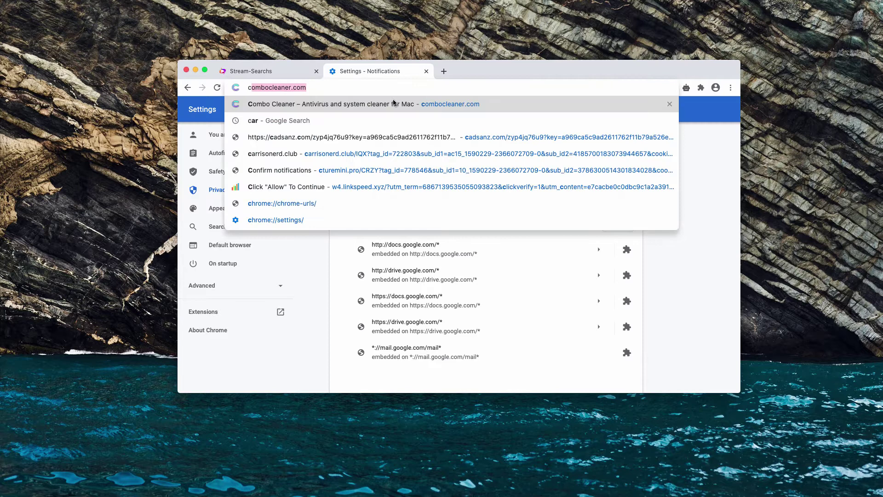
Load combocleaner.com, close the Stream-Searchs tab, and bring up the Combo Cleaner app.
{"action": "key", "text": "Return"}
{"action": "left_click", "coordinate": [315, 71]}
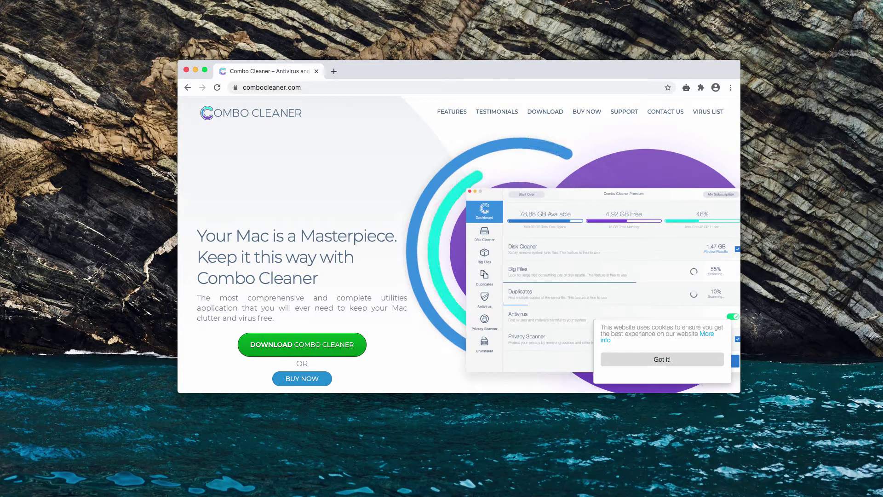
{"action": "left_click_drag", "start_coordinate": [442, 65], "coordinate": [444, 80]}
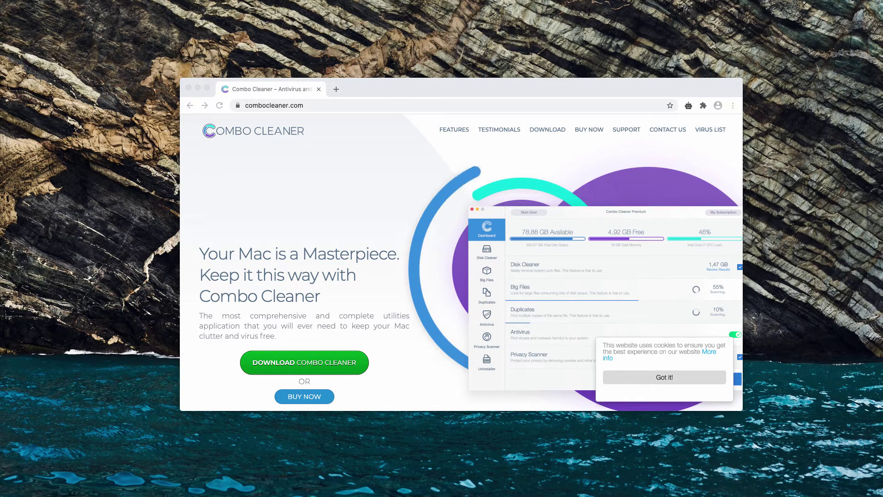
{"action": "left_click_drag", "start_coordinate": [538, 107], "coordinate": [550, 101]}
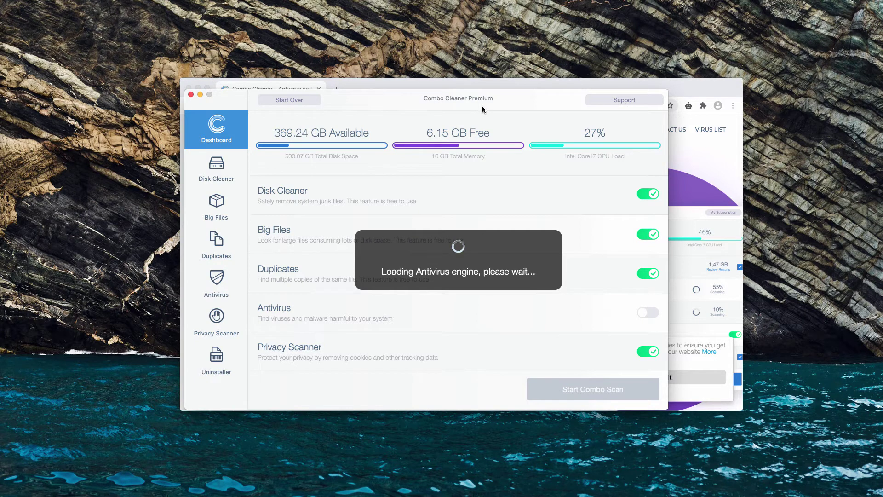
Check the antivirus scan options, then run Start Combo Scan from the Dashboard until it finishes.
{"action": "left_click", "coordinate": [217, 280]}
{"action": "left_click", "coordinate": [220, 124]}
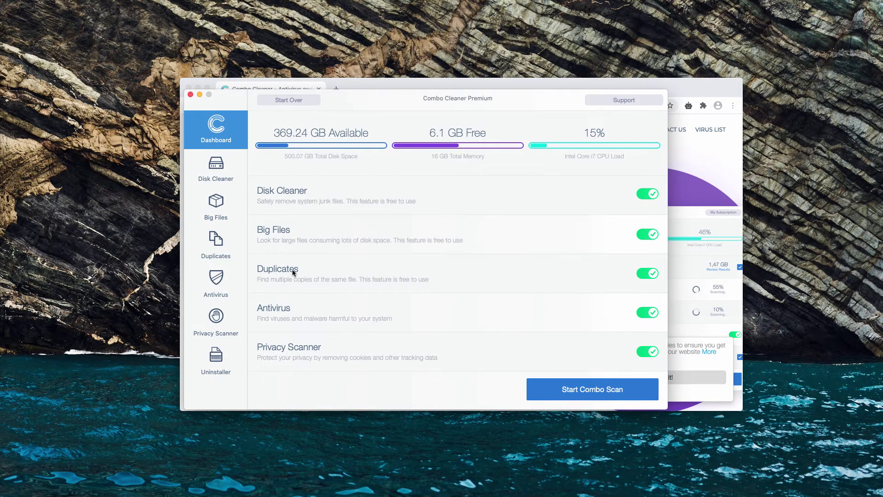
{"action": "left_click", "coordinate": [597, 392]}
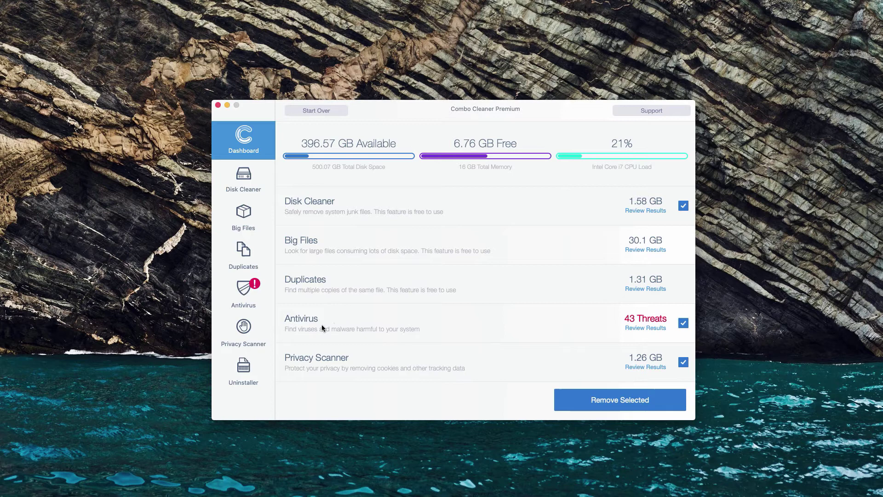
Open the Antivirus review list of 43 threats and reveal install (9).zip in Downloads.
{"action": "left_click", "coordinate": [642, 329]}
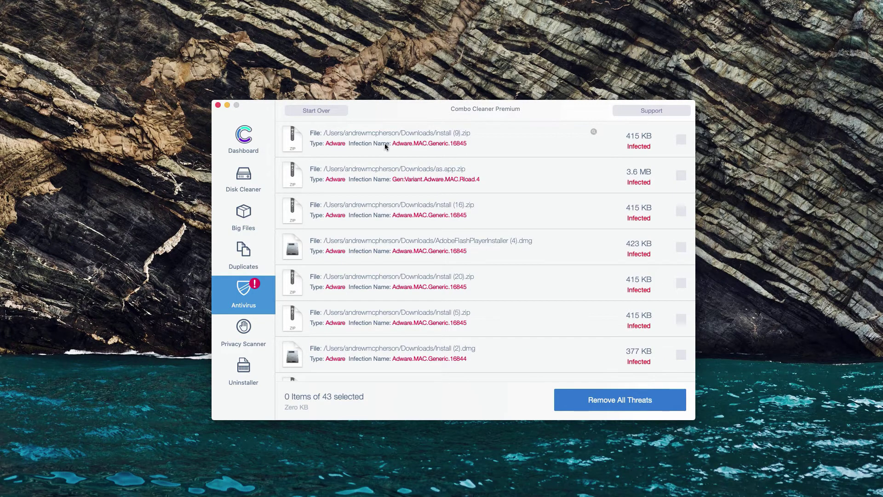
{"action": "left_click", "coordinate": [413, 146]}
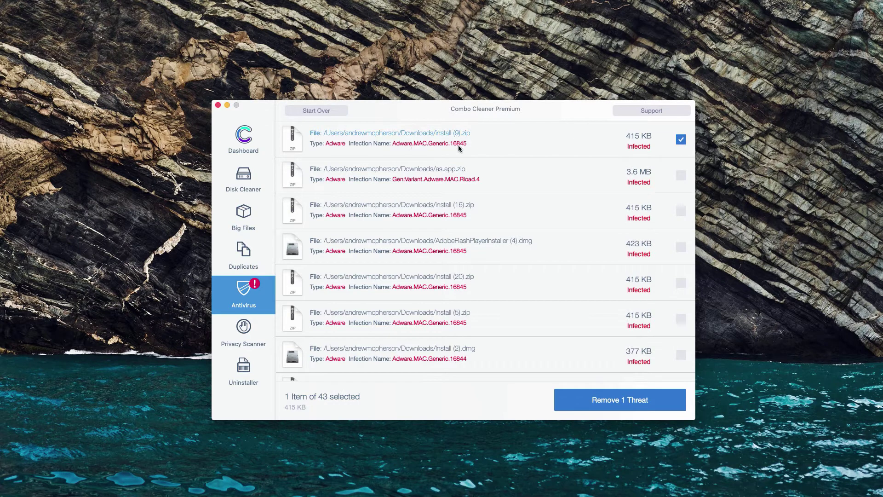
{"action": "left_click", "coordinate": [573, 141]}
{"action": "left_click", "coordinate": [524, 144]}
{"action": "left_click", "coordinate": [522, 140]}
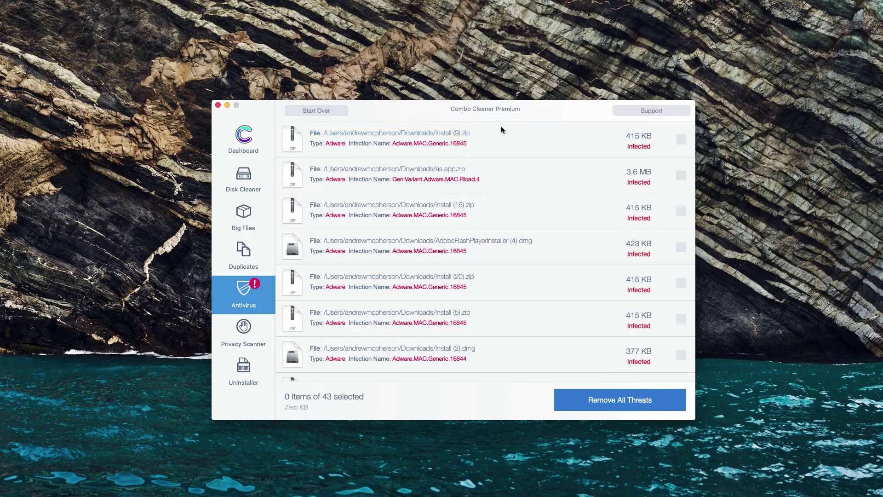
{"action": "left_click", "coordinate": [439, 137]}
{"action": "left_click", "coordinate": [594, 133]}
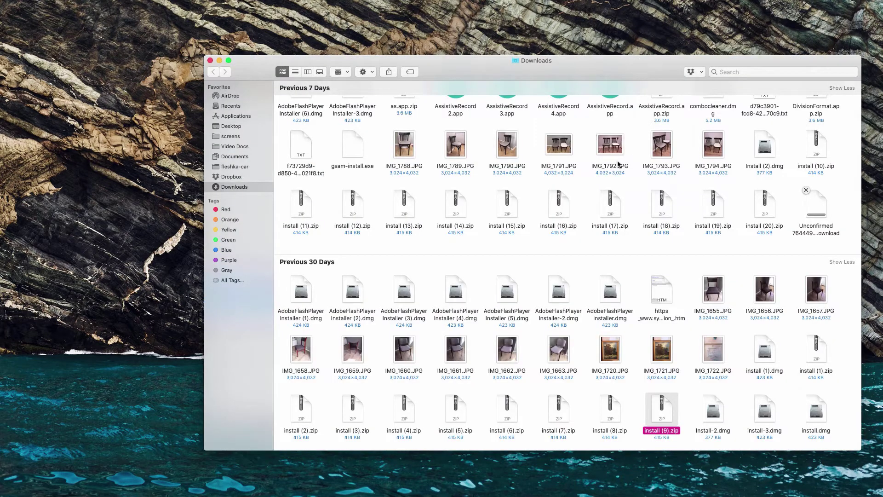
{"action": "scroll", "coordinate": [657, 391], "scroll_direction": "up", "scroll_amount": 1}
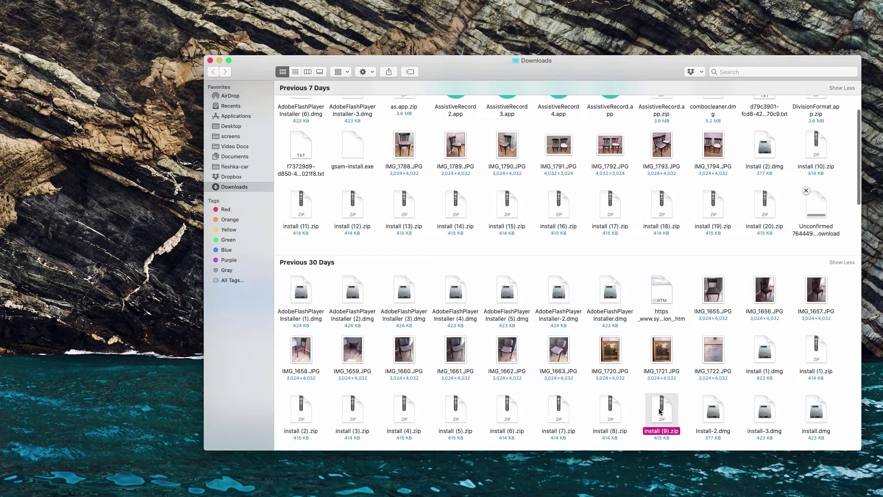
Send install (9).zip to the Trash from its context menu and close Finder's Downloads window.
{"action": "right_click", "coordinate": [660, 411]}
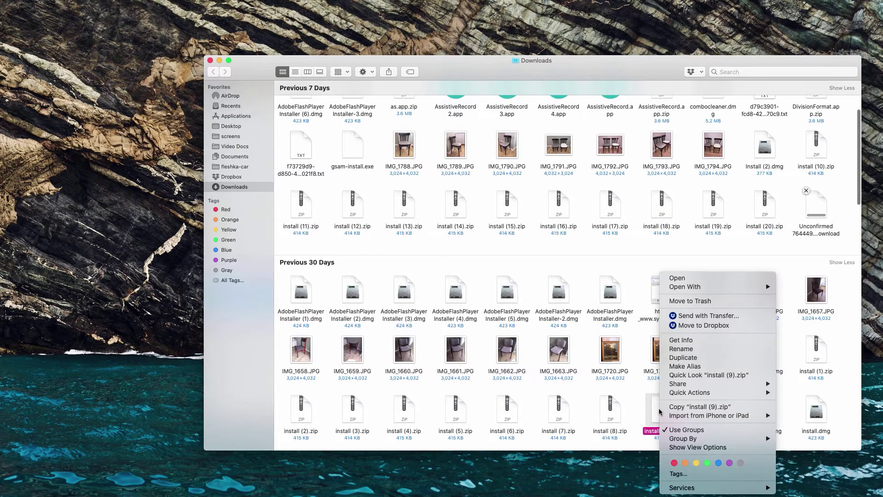
{"action": "left_click", "coordinate": [683, 302]}
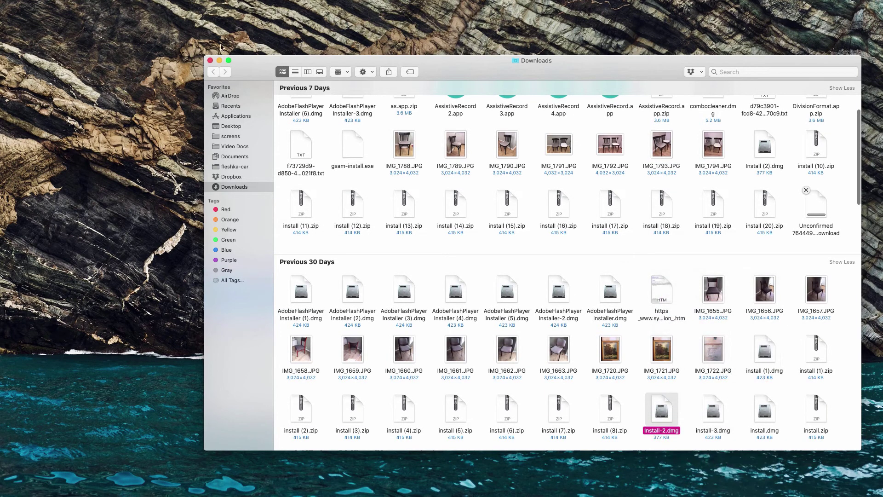
{"action": "left_click", "coordinate": [210, 61]}
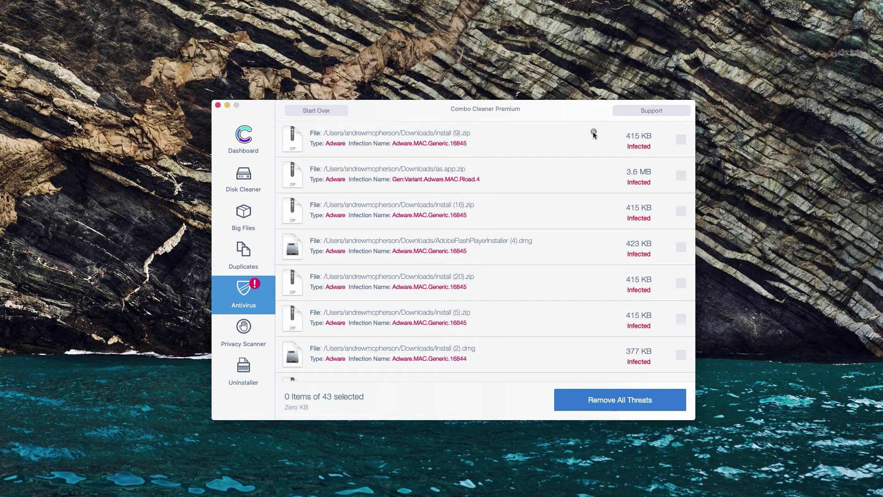
Reveal as.app.zip from Combo Cleaner's threat list, trash it, and close the Downloads window.
{"action": "left_click", "coordinate": [596, 170]}
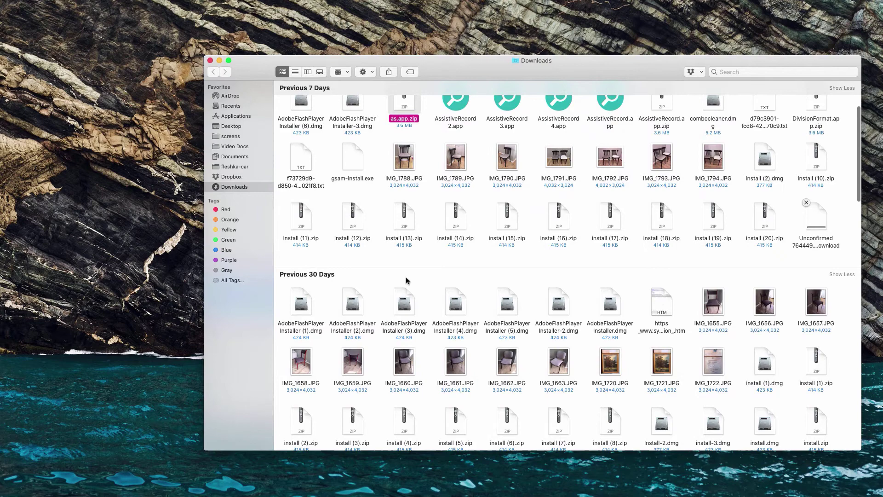
{"action": "scroll", "coordinate": [506, 283], "scroll_direction": "down", "scroll_amount": 1}
{"action": "scroll", "coordinate": [506, 281], "scroll_direction": "up", "scroll_amount": 5}
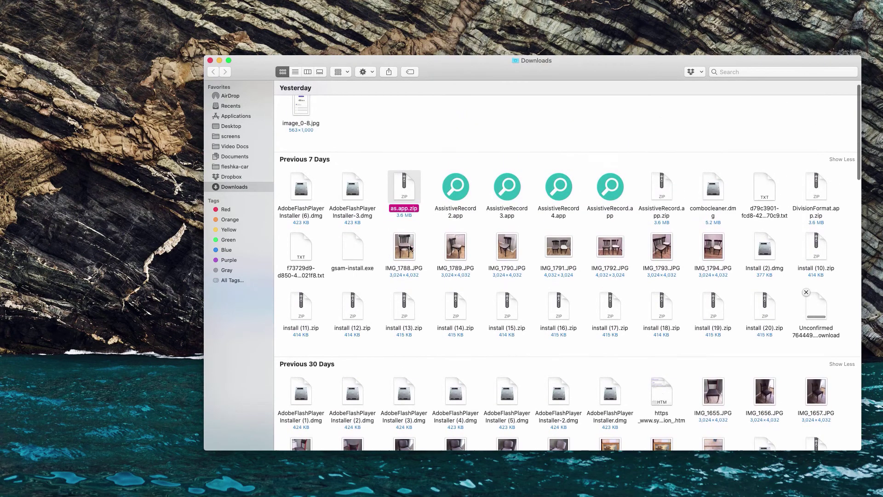
{"action": "right_click", "coordinate": [415, 198]}
{"action": "left_click", "coordinate": [448, 220]}
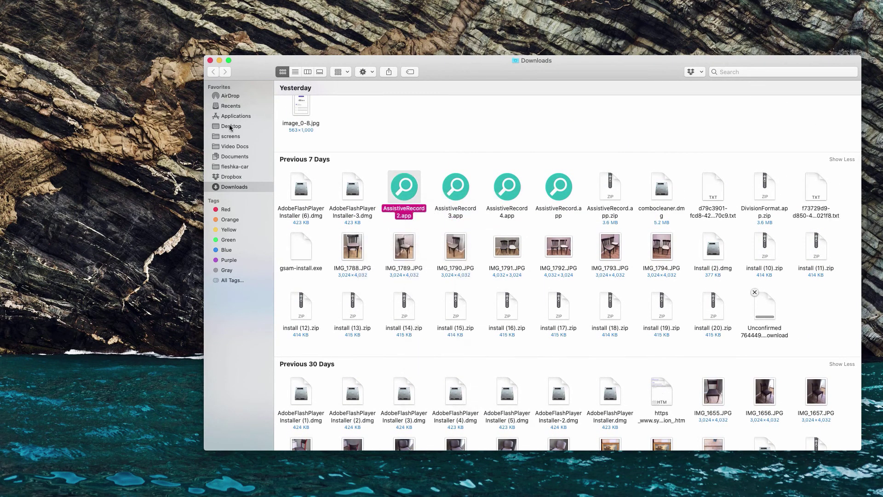
{"action": "left_click", "coordinate": [211, 61]}
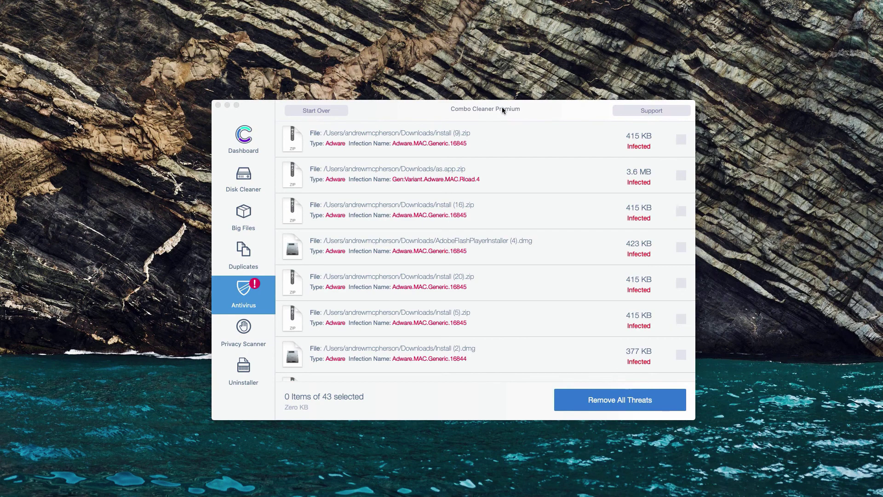